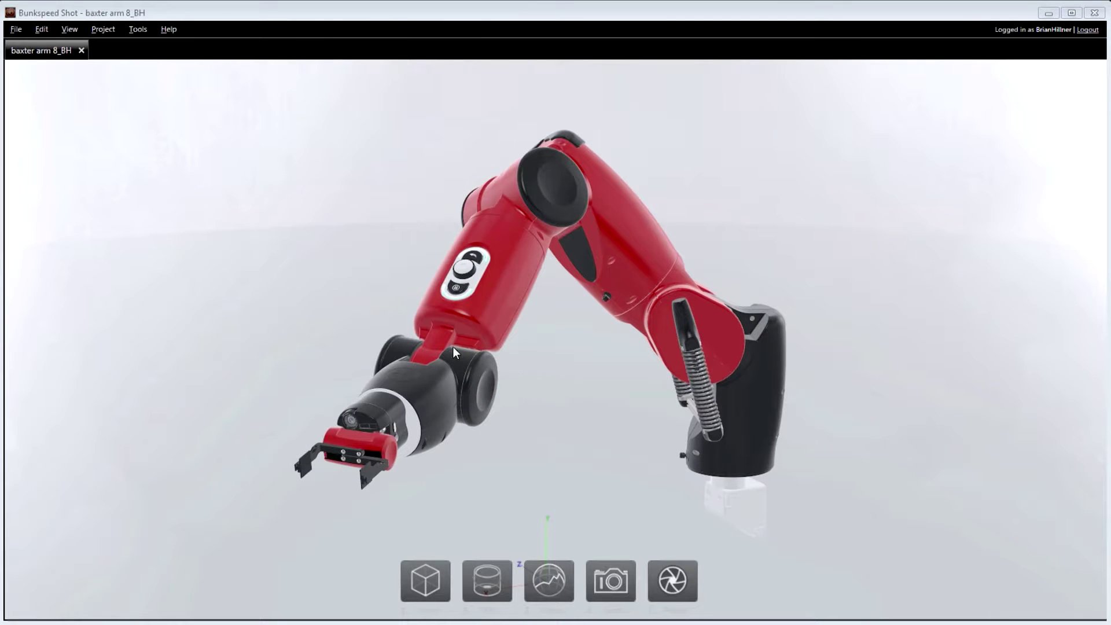
# Step: Orbit the camera to view the red Baxter arm from a different angle
pyautogui.moveTo(454, 346)
pyautogui.mouseDown()
pyautogui.moveTo(416, 437)
pyautogui.moveTo(580, 355)
pyautogui.moveTo(413, 294)
pyautogui.moveTo(298, 219)
pyautogui.moveTo(574, 194)
pyautogui.moveTo(530, 229)
pyautogui.moveTo(786, 238)
pyautogui.moveTo(750, 365)
pyautogui.moveTo(551, 292)
pyautogui.moveTo(474, 283)
pyautogui.moveTo(619, 300)
pyautogui.mouseUp()
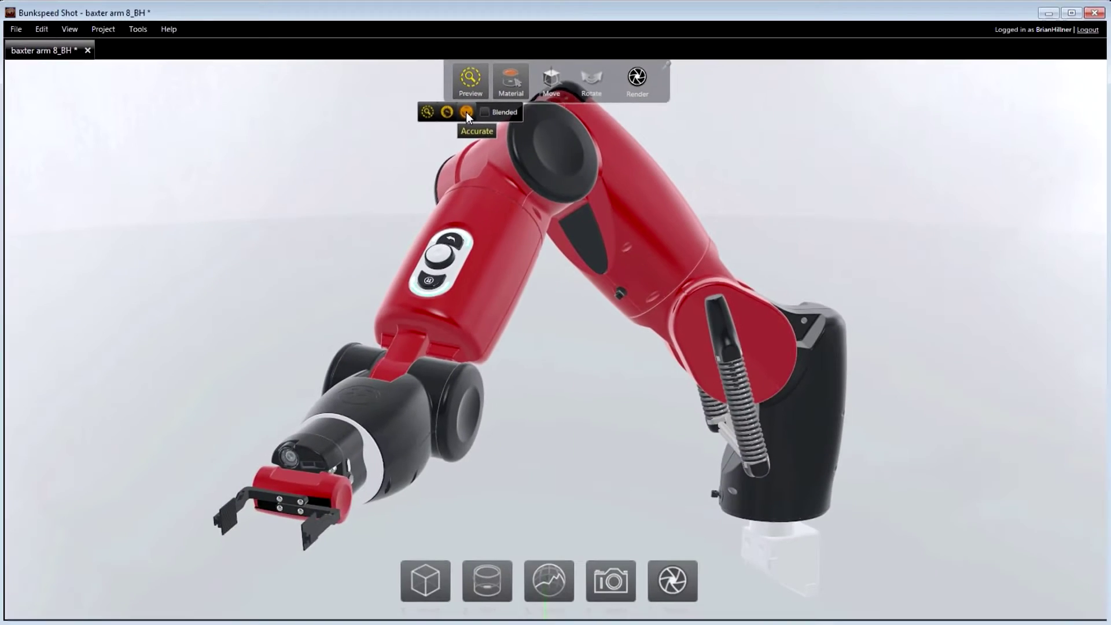
# Step: Switch the preview to Accurate mode and show the project's material swatches
pyautogui.click(421, 114)
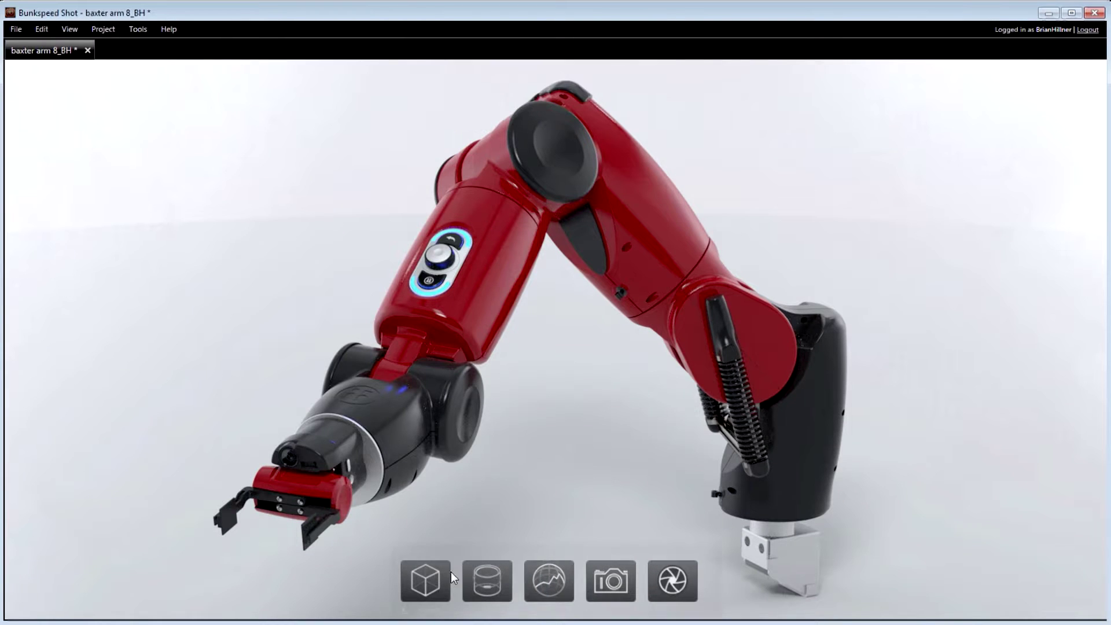
pyautogui.click(483, 579)
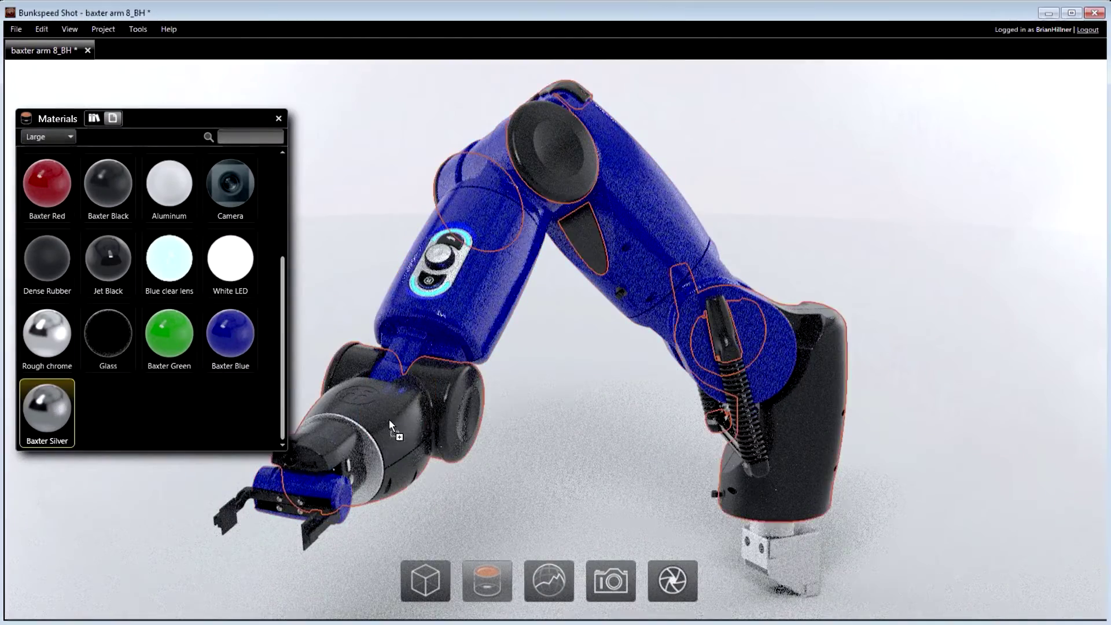
# Step: Paint the arm parts with Baxter Silver, Jet Black and Rough chrome
pyautogui.moveTo(47, 407); pyautogui.dragTo(389, 419)
pyautogui.moveTo(116, 270); pyautogui.dragTo(384, 407)
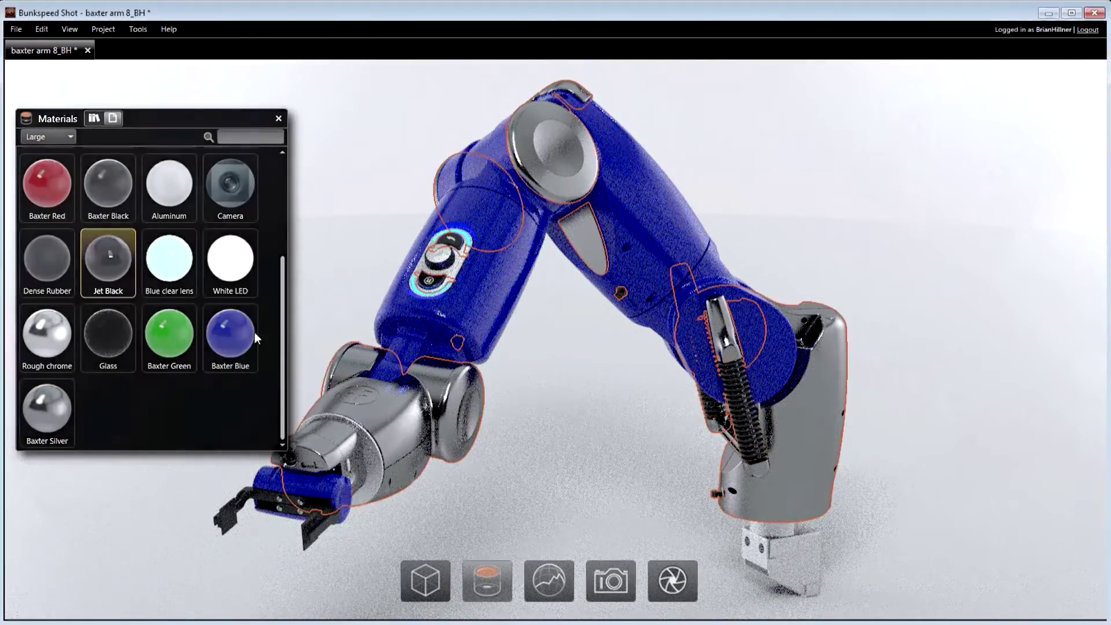
pyautogui.moveTo(64, 328); pyautogui.dragTo(409, 314)
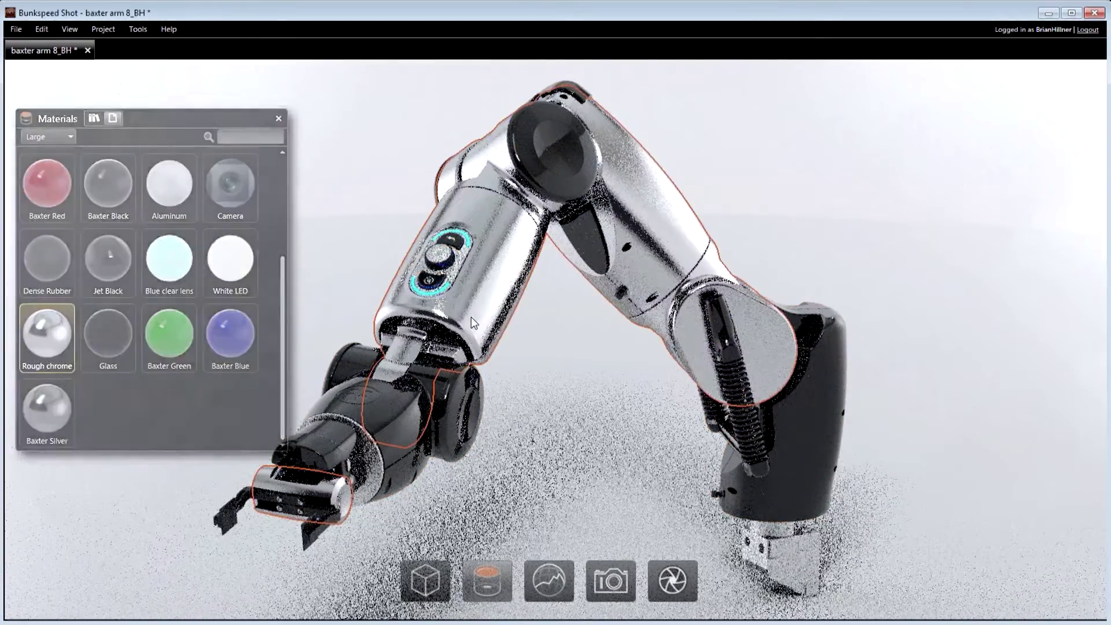
# Step: Adjust the roughness of the Rough chrome material on the arm shell
pyautogui.rightClick(474, 311)
pyautogui.click(528, 362)
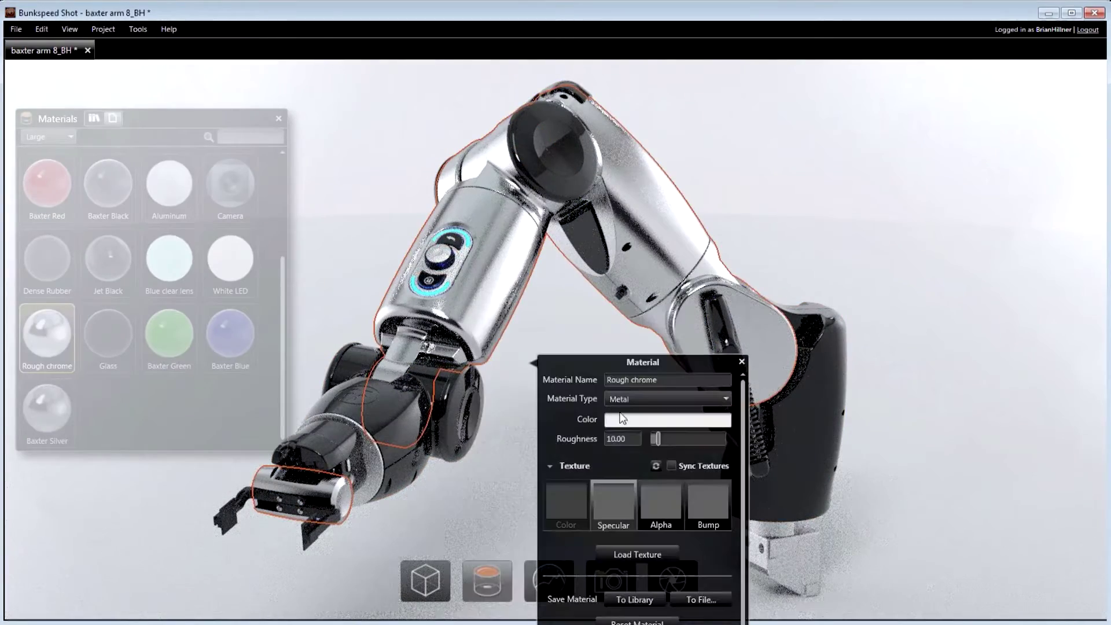
pyautogui.moveTo(691, 441); pyautogui.dragTo(656, 439)
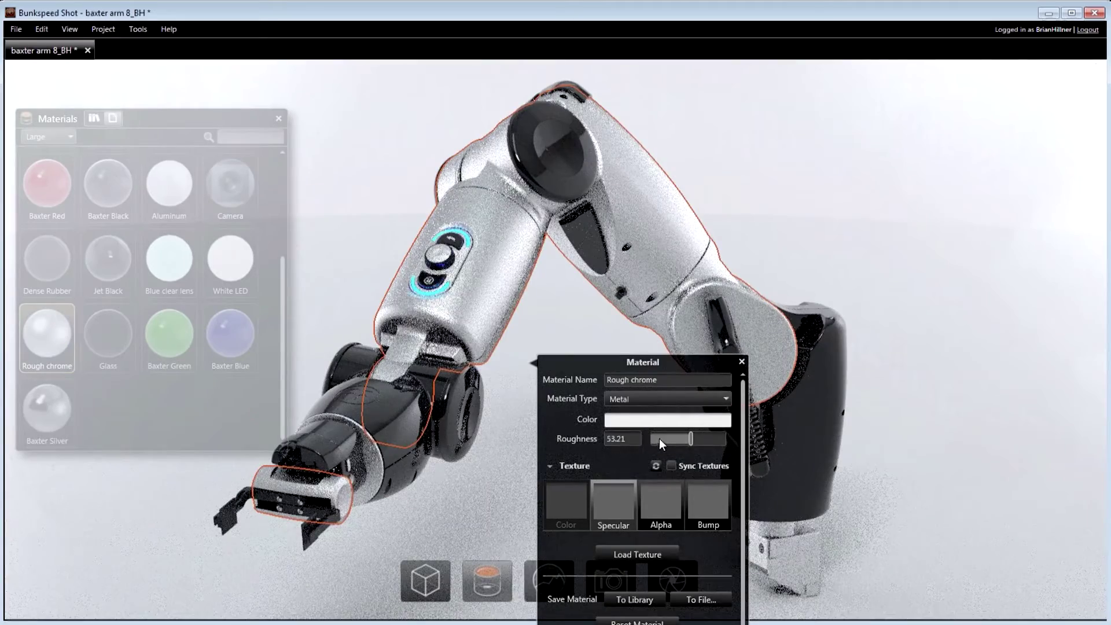
pyautogui.click(741, 362)
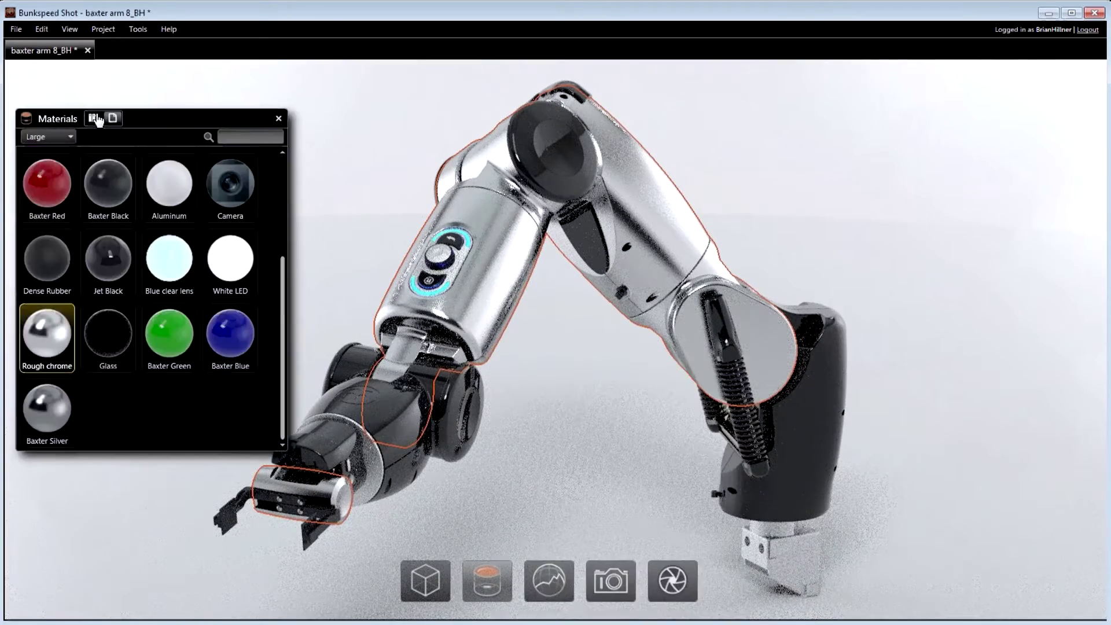
# Step: Try library carbon fibre on the shell, then restore Baxter Red and close materials
pyautogui.click(113, 118)
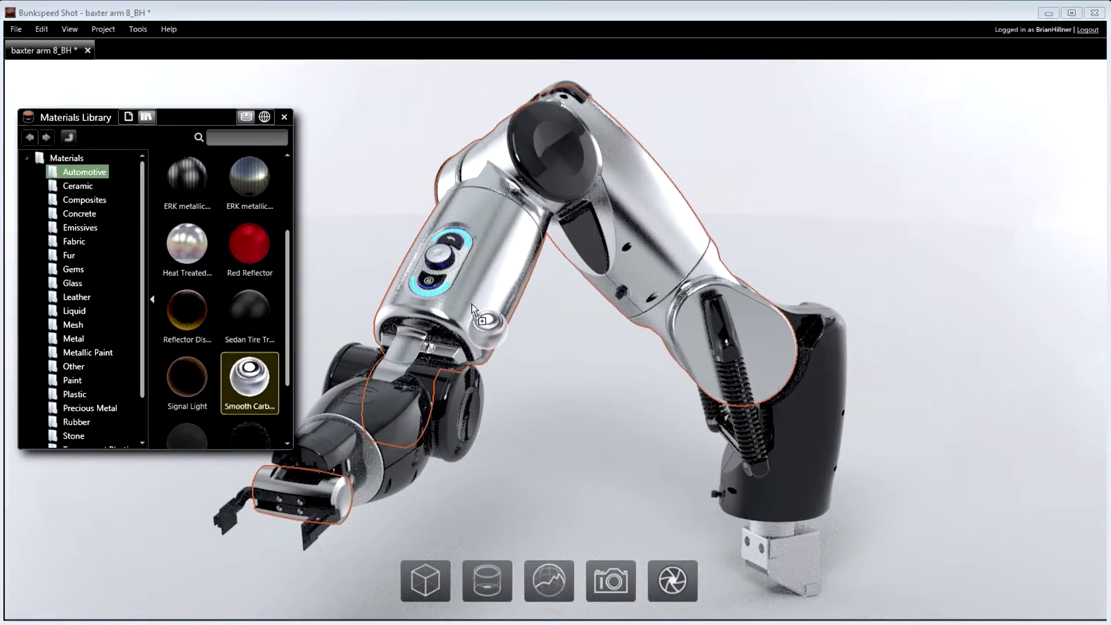
pyautogui.moveTo(470, 303); pyautogui.dragTo(472, 304)
pyautogui.click(130, 121)
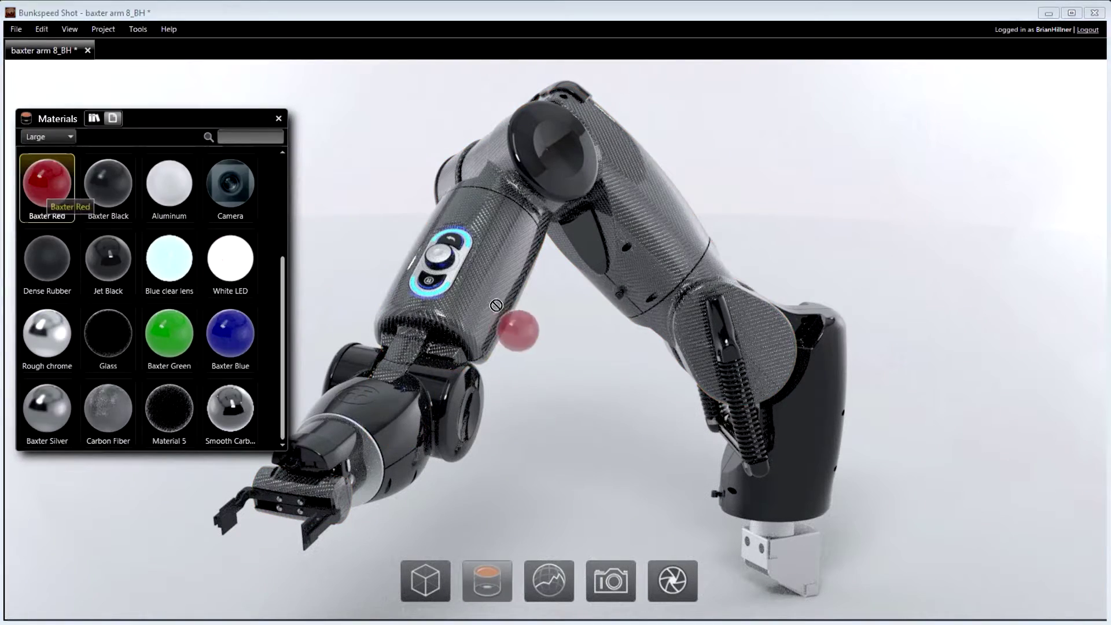
pyautogui.moveTo(495, 305); pyautogui.dragTo(497, 306)
pyautogui.click(476, 567)
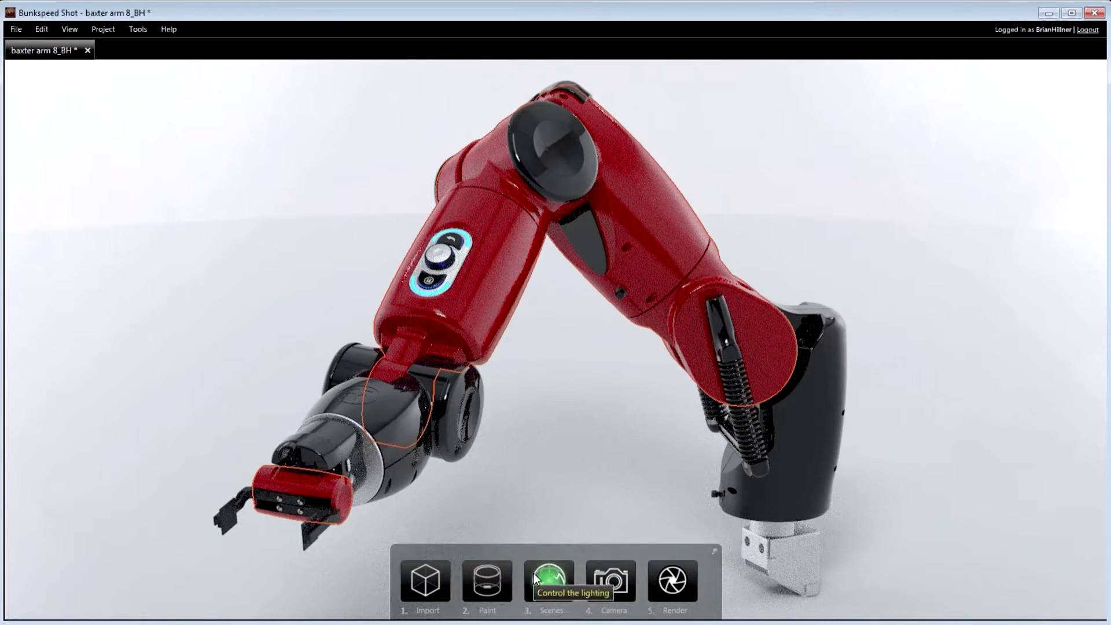
# Step: Try the Classic Photo Studio and Industrial environments, then apply Warehouse
pyautogui.click(534, 577)
pyautogui.moveTo(956, 358); pyautogui.dragTo(957, 476)
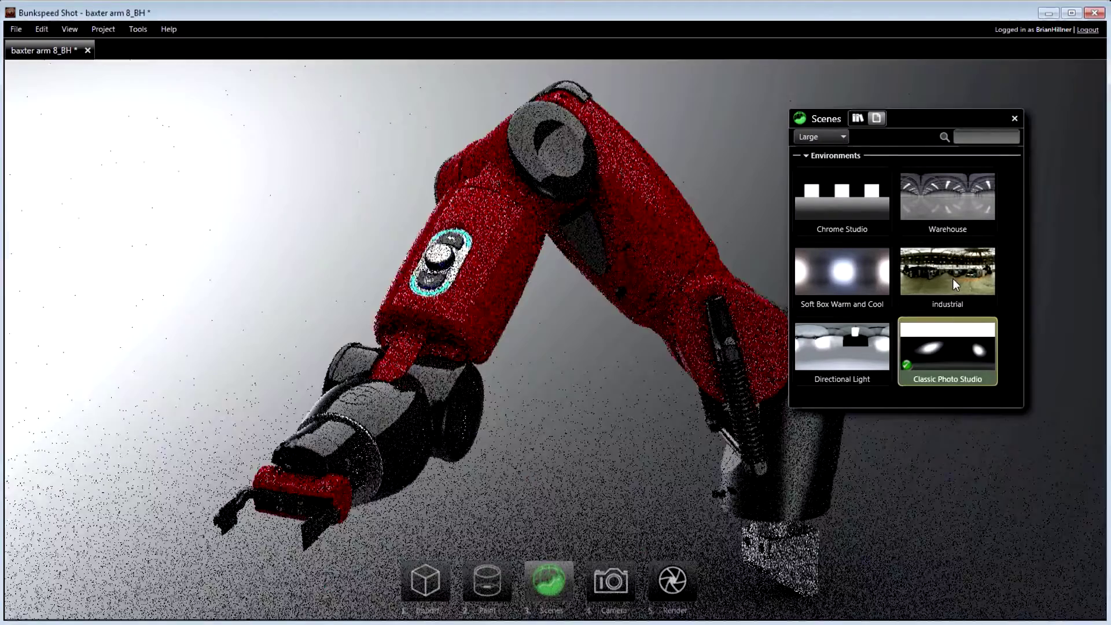
pyautogui.moveTo(952, 278); pyautogui.dragTo(958, 464)
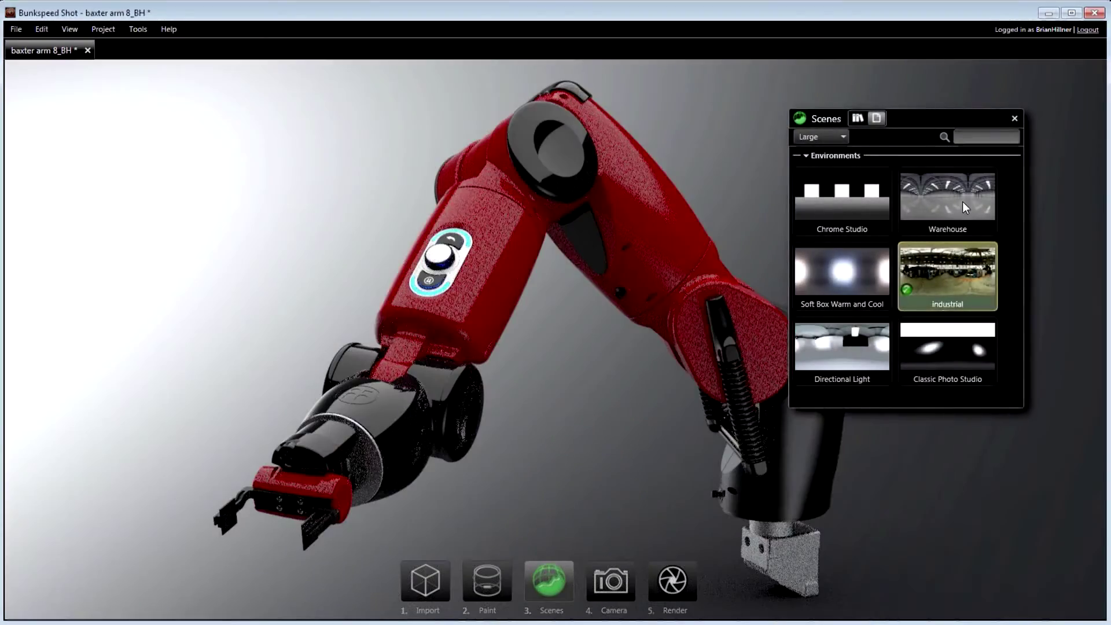
pyautogui.moveTo(957, 200); pyautogui.dragTo(666, 372)
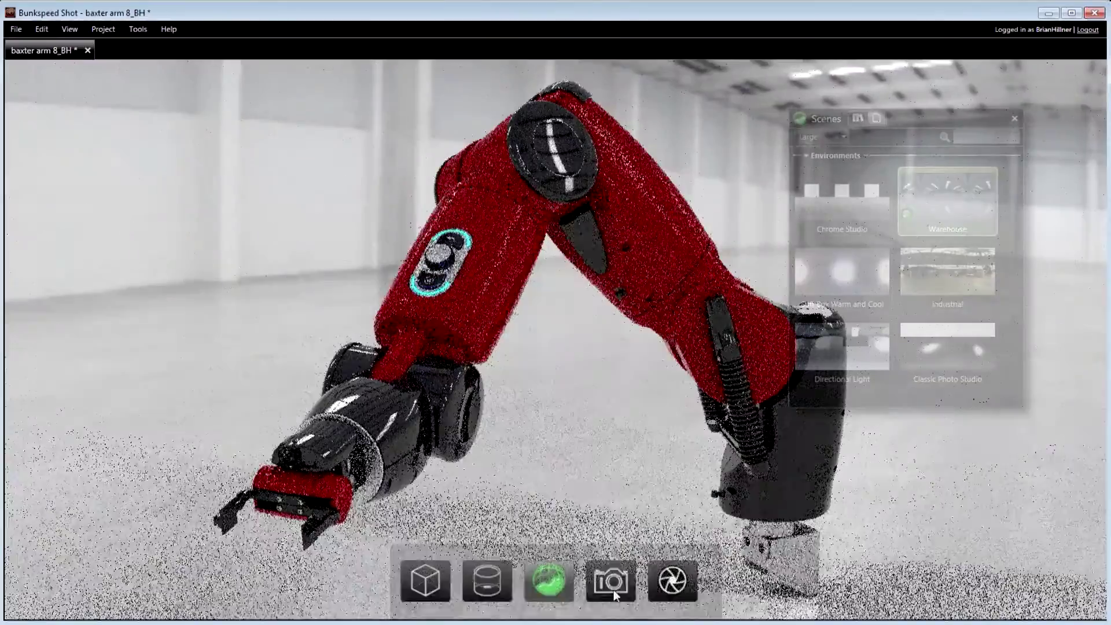
# Step: Try the DoF 2 and DoF 1 cameras with slight brightening, then select Final
pyautogui.click(610, 580)
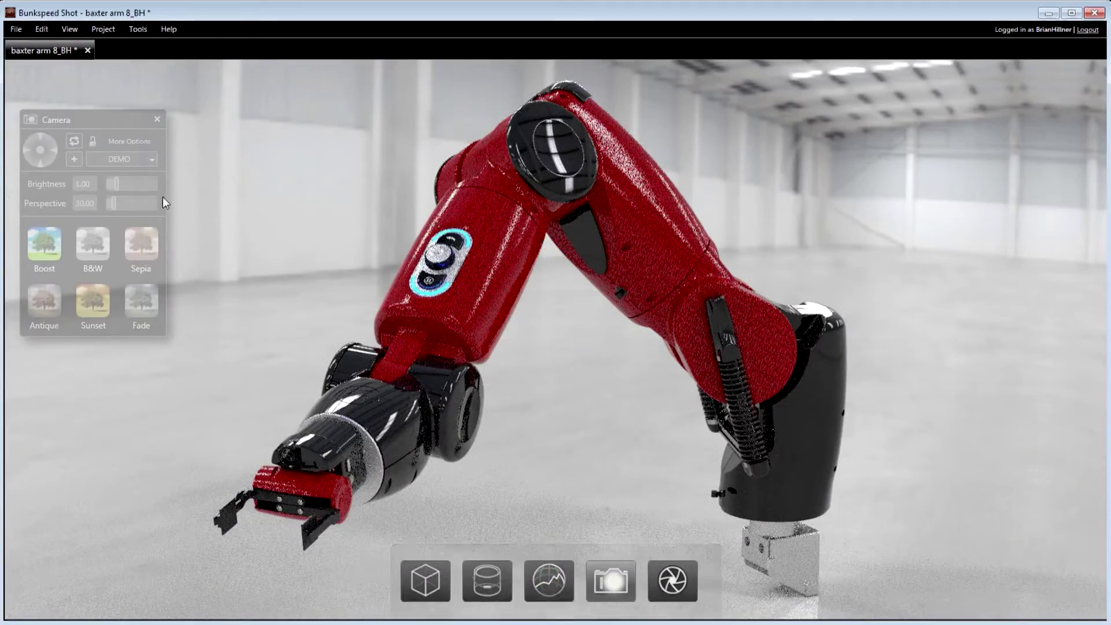
pyautogui.click(123, 160)
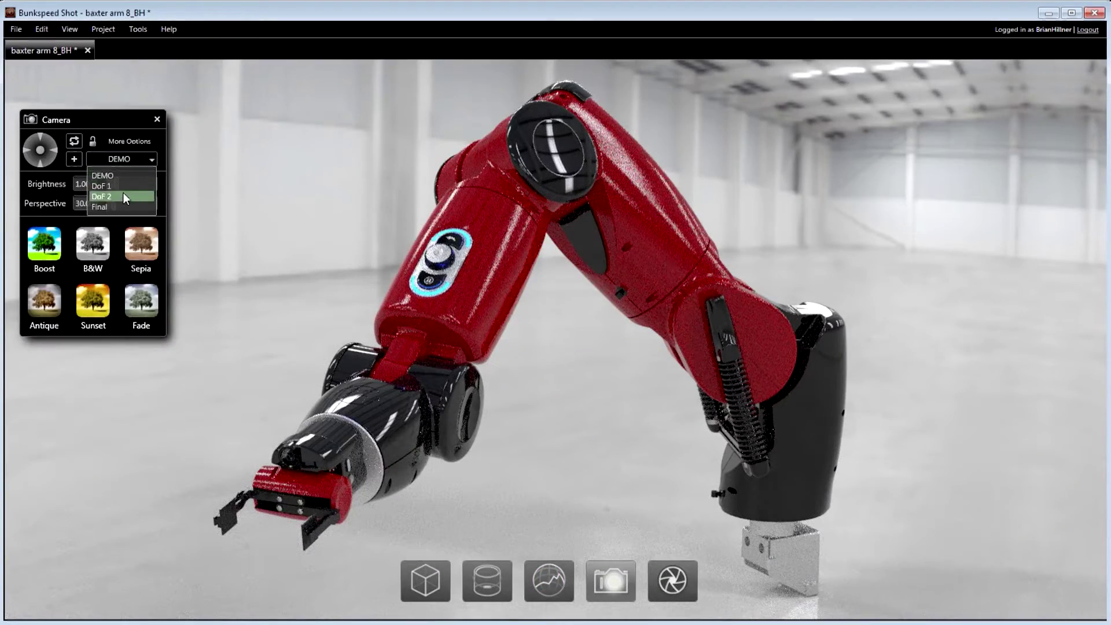
pyautogui.click(123, 194)
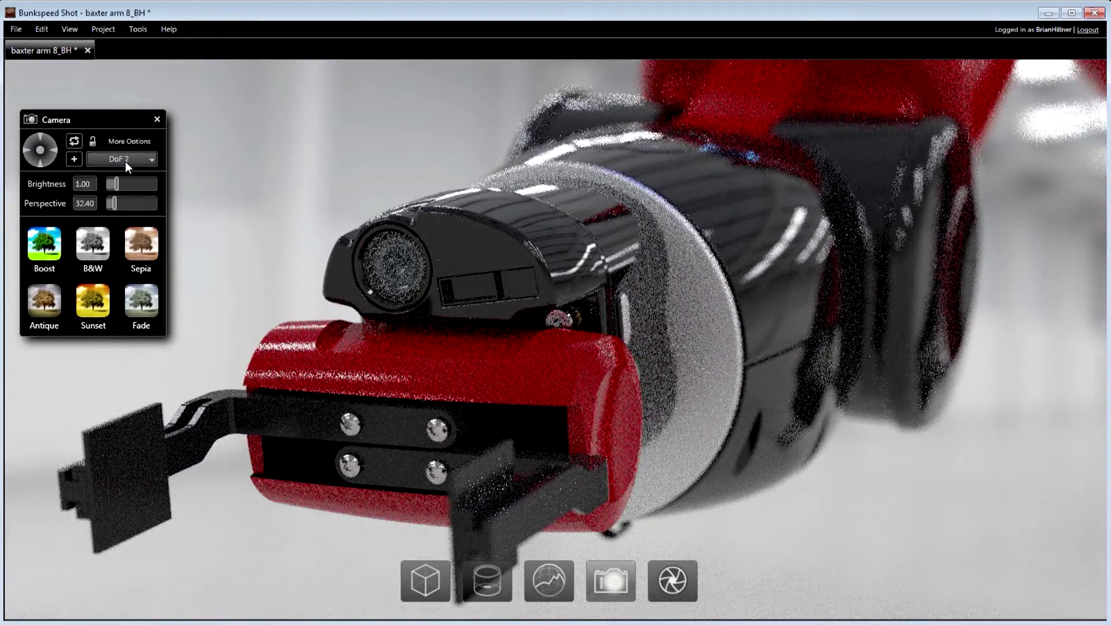
pyautogui.click(126, 160)
pyautogui.click(123, 186)
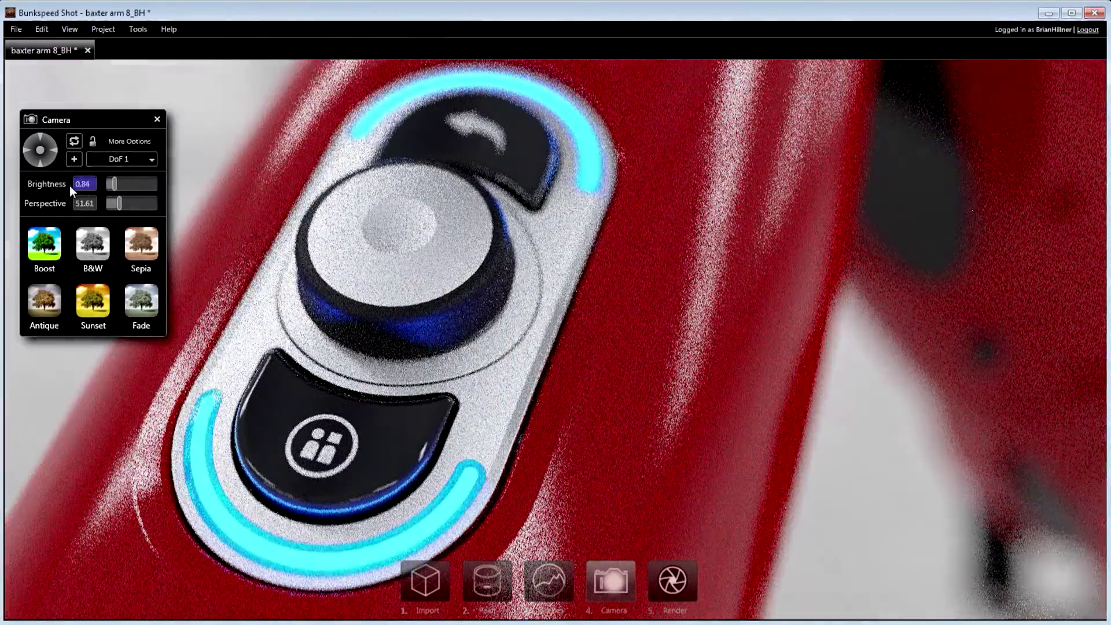
pyautogui.moveTo(93, 179); pyautogui.dragTo(96, 184)
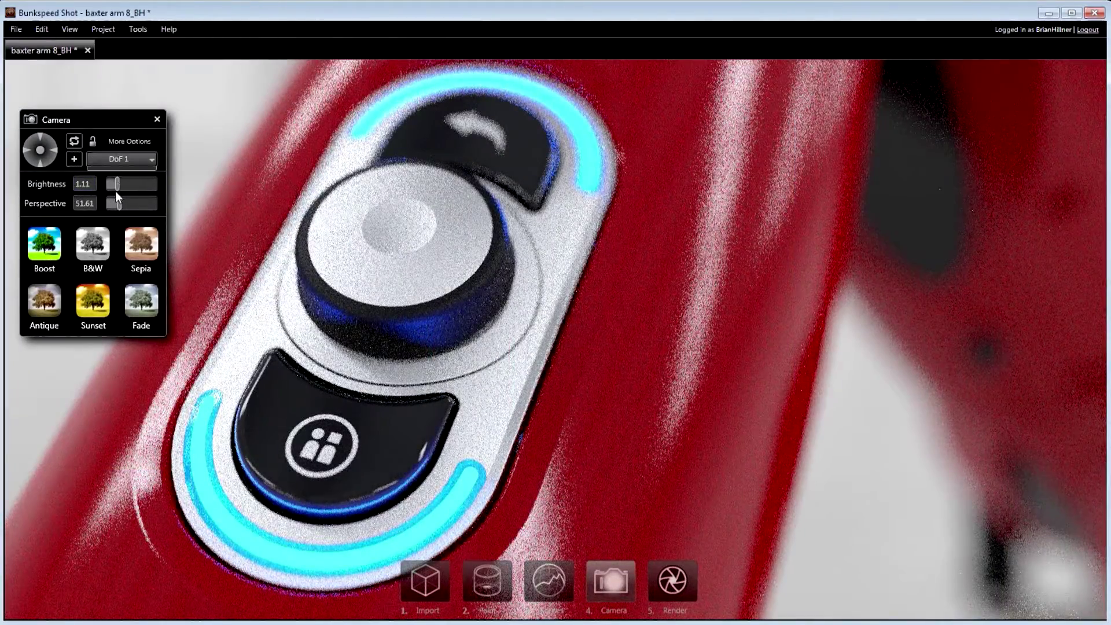
pyautogui.click(115, 207)
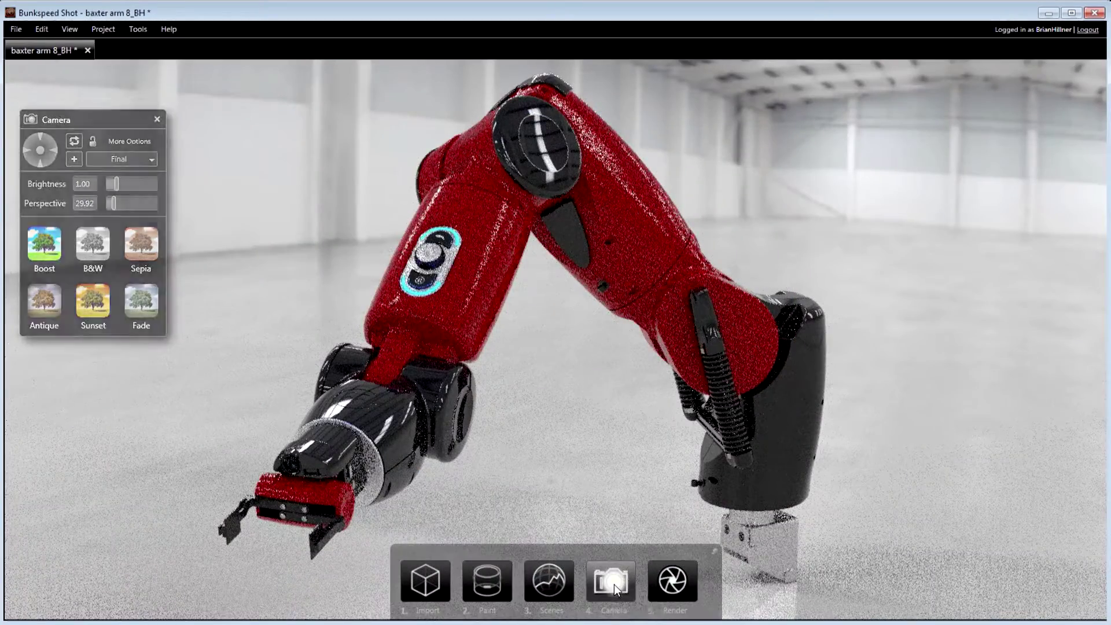
# Step: Start rendering the warehouse arm with the Normal render profile
pyautogui.rightClick(673, 585)
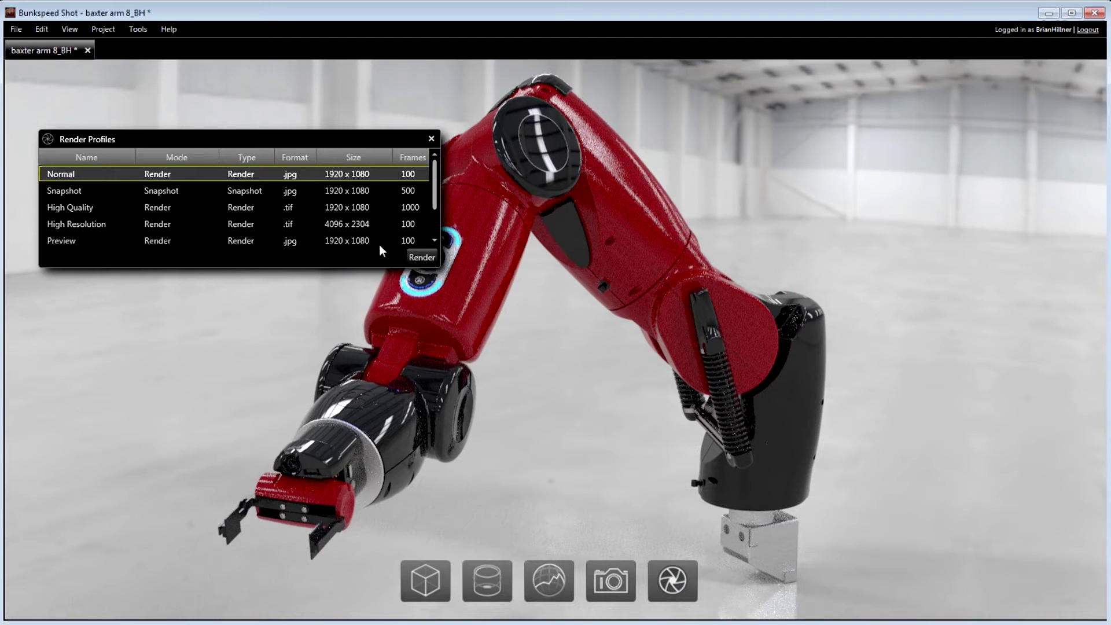
pyautogui.click(422, 257)
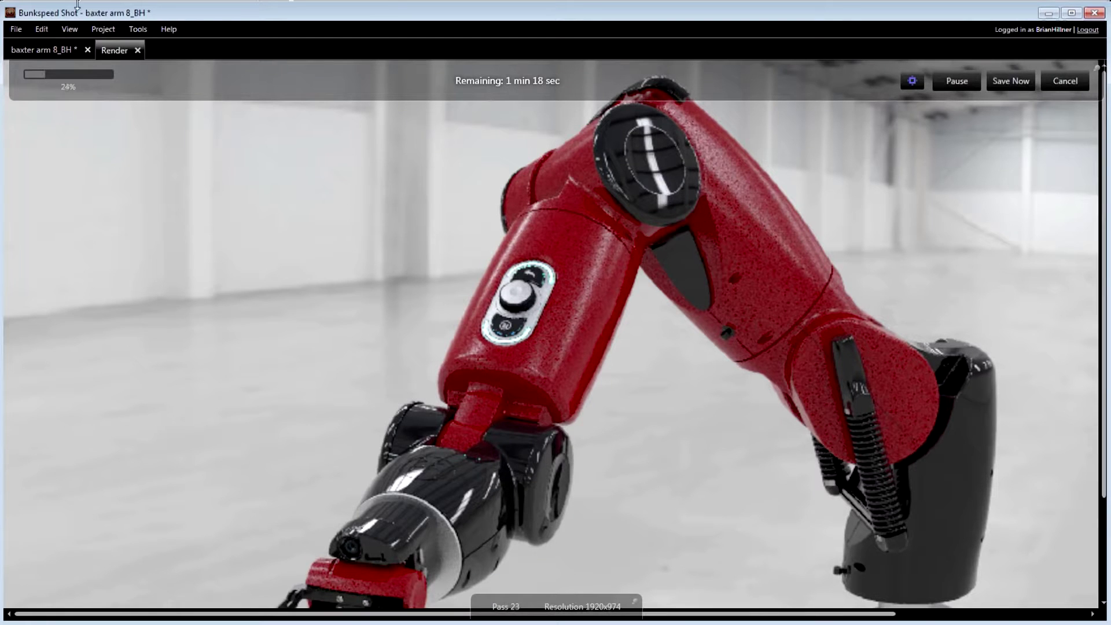